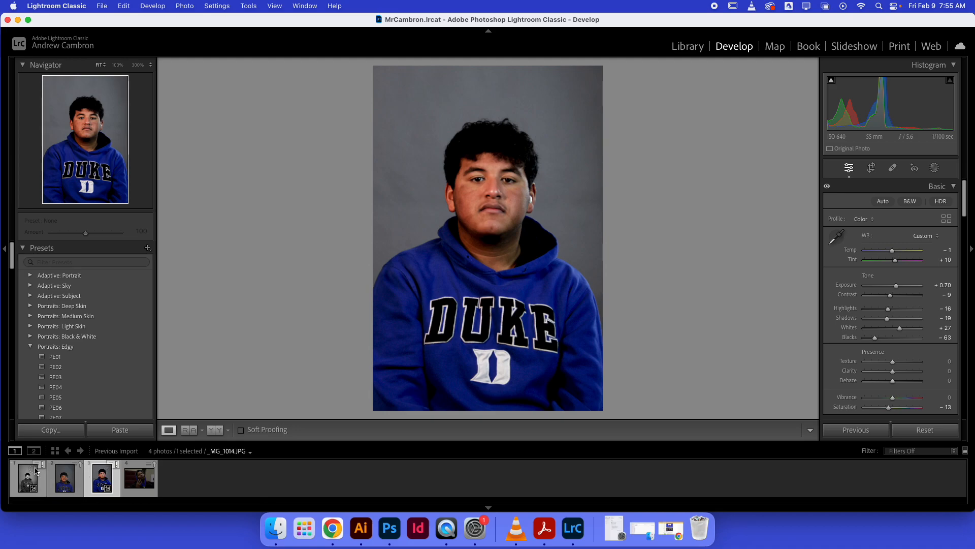
# Select the first three photos in the filmstrip together and open the export settings for them.
pyautogui.keyDown('shift'); pyautogui.click(20, 484); pyautogui.keyUp('shift')
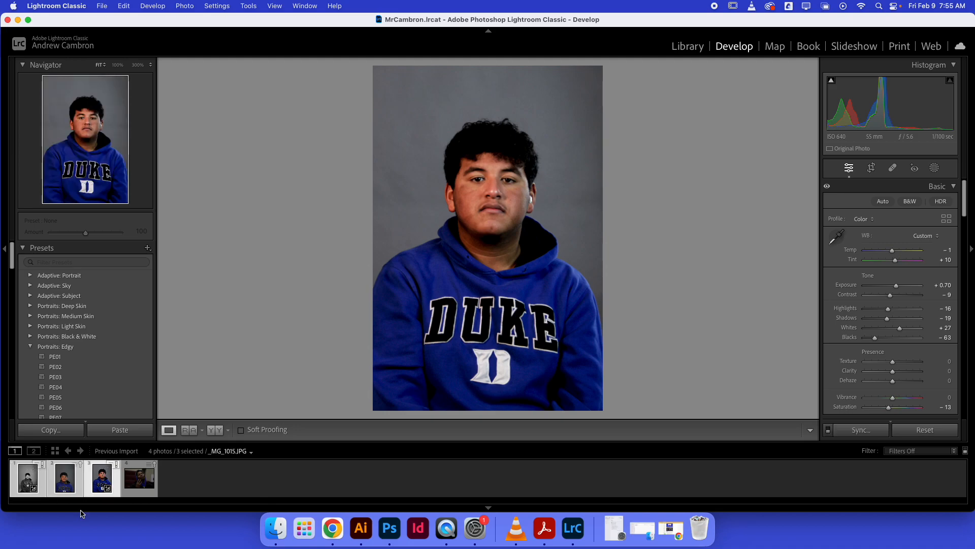
pyautogui.click(101, 6)
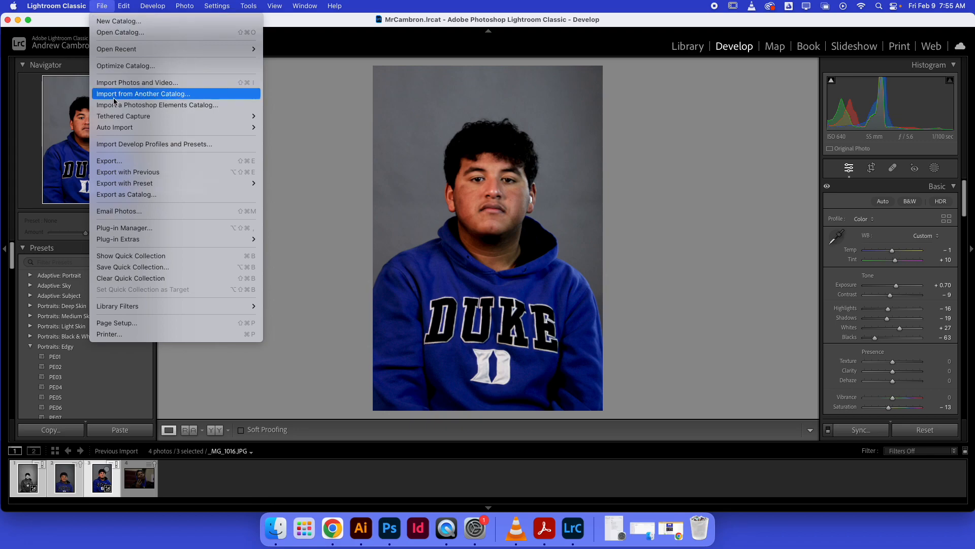
pyautogui.click(123, 160)
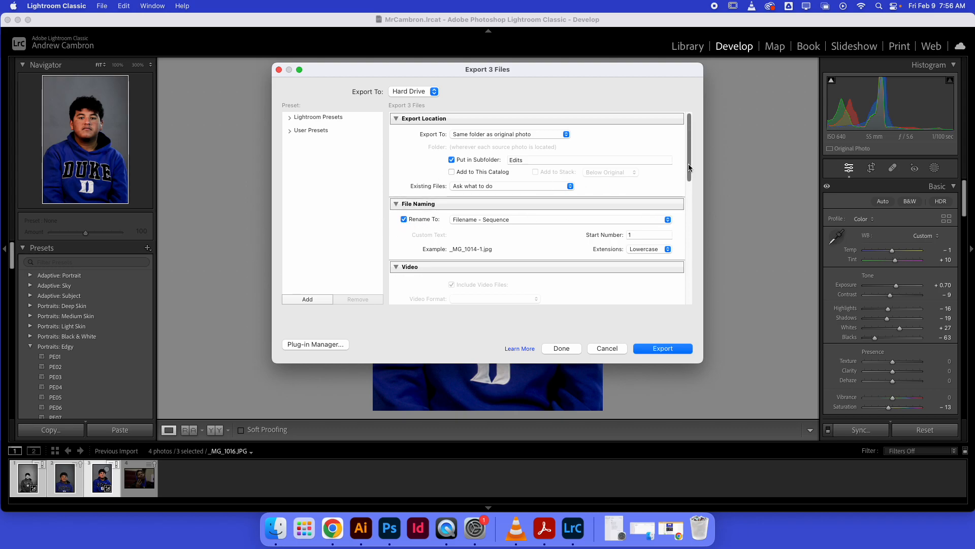
# Check the available file naming templates and keep Filename - Sequence for the exported photos.
pyautogui.scroll(-2, 689, 175)
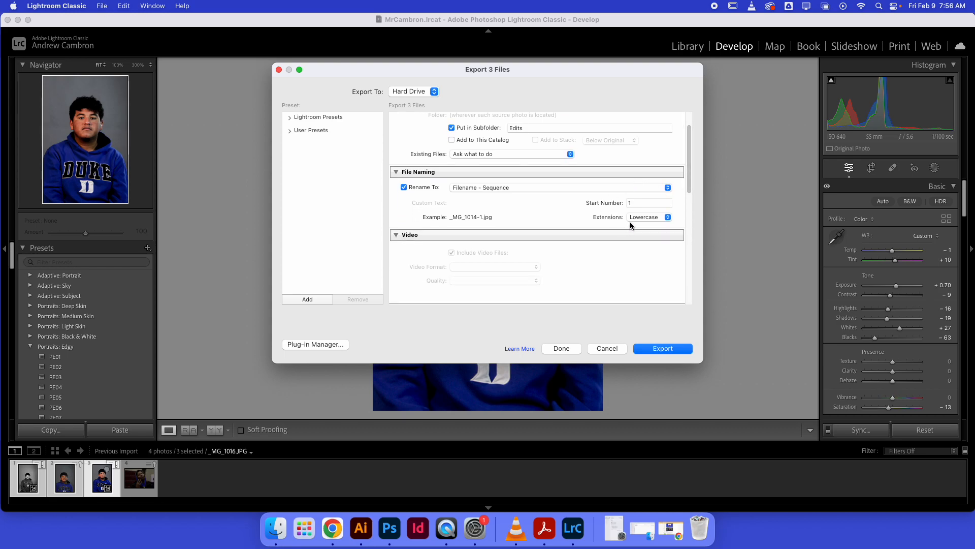
pyautogui.click(462, 187)
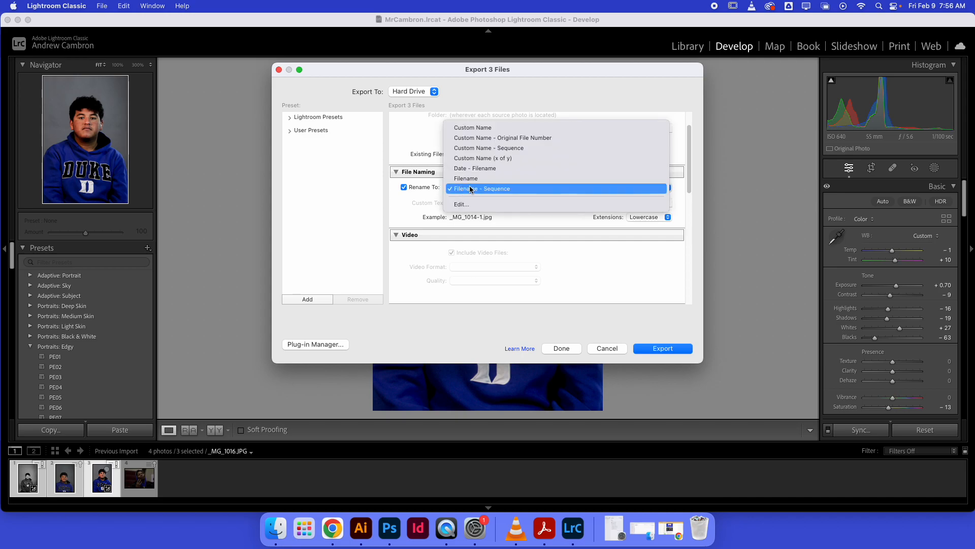
pyautogui.click(480, 189)
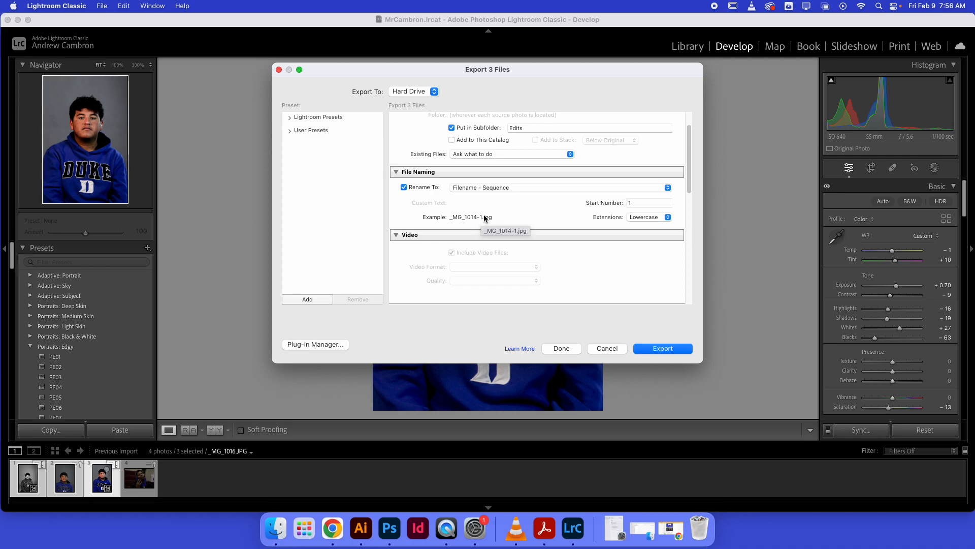
# Change the export file naming to Custom Name with the custom text "2024-02 William Penn".
pyautogui.click(569, 188)
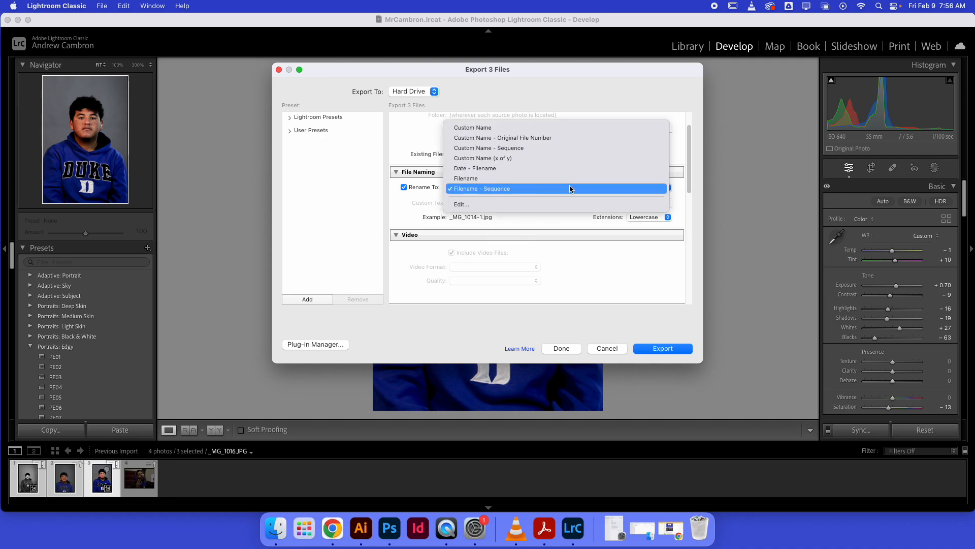
pyautogui.click(529, 130)
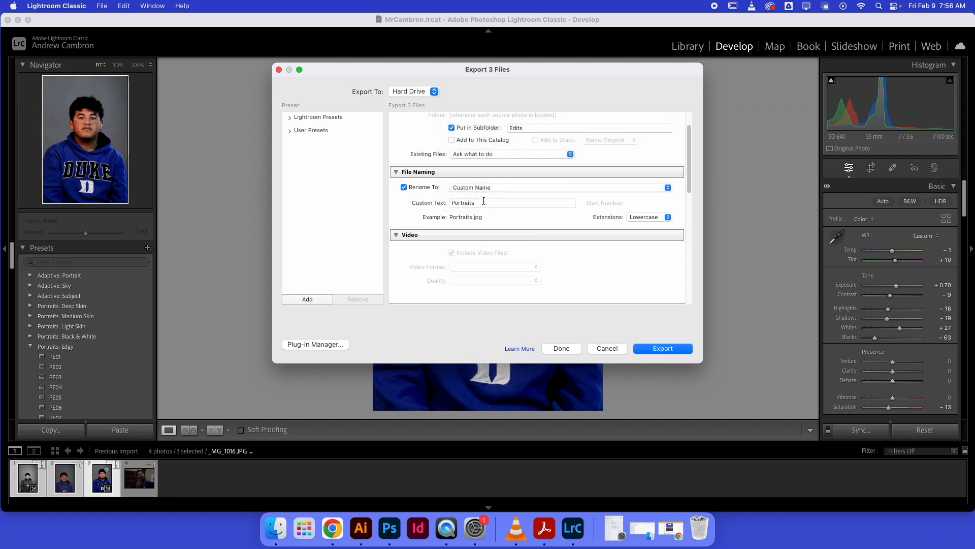
pyautogui.click(484, 202)
pyautogui.write('2024')
pyautogui.write('-02')
pyautogui.write(' S')
pyautogui.press('BackSpace')
pyautogui.write('William Penn')
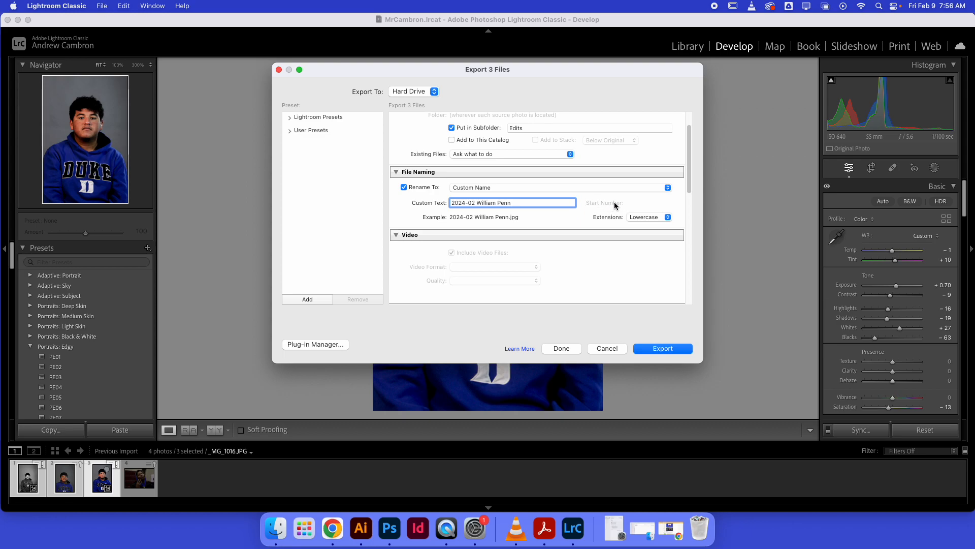
# Set the export file naming template to Filename - Sequence.
pyautogui.click(494, 188)
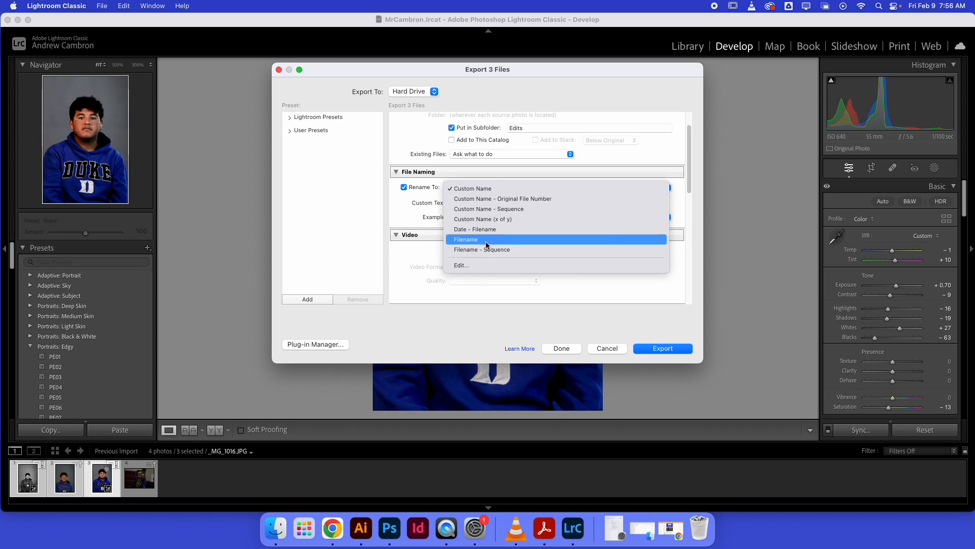
pyautogui.click(486, 239)
pyautogui.click(486, 186)
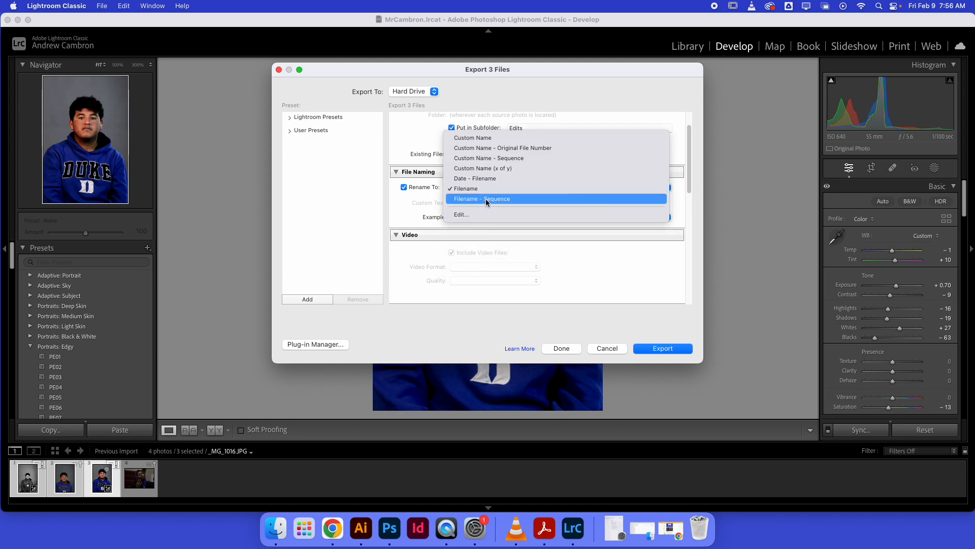
pyautogui.click(486, 199)
# Choose JPEG as the image format in the export's file settings.
pyautogui.moveTo(689, 163); pyautogui.dragTo(690, 210)
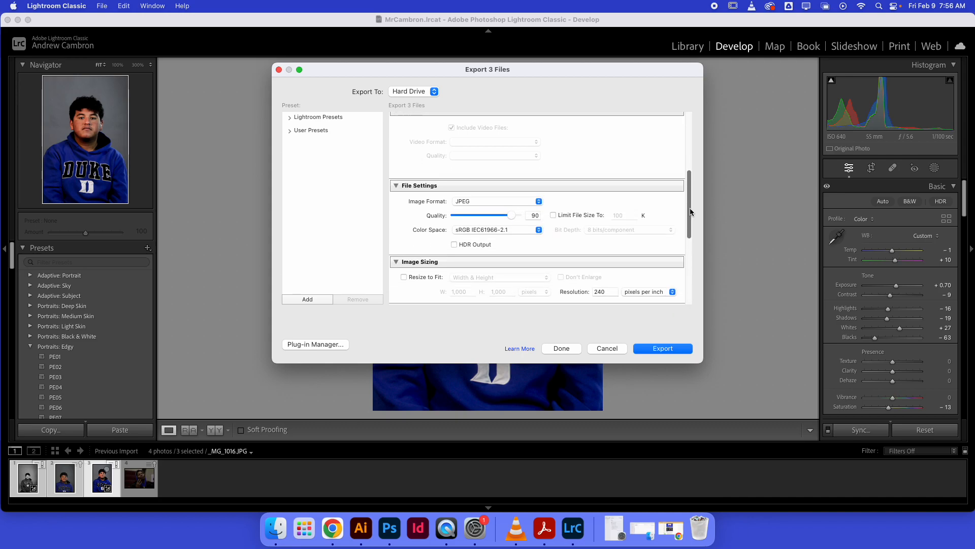
pyautogui.click(532, 202)
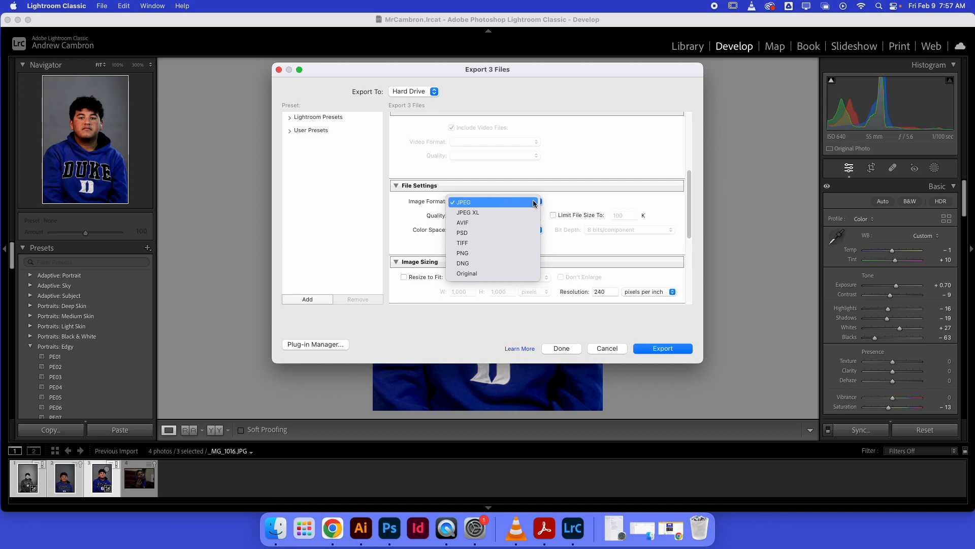
pyautogui.click(534, 202)
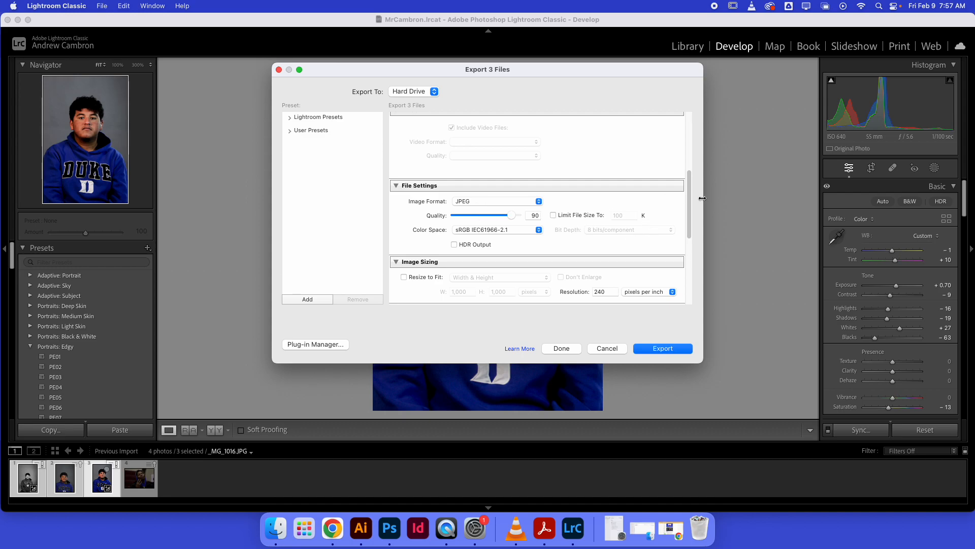
# Try the Resize to Fit option in the image sizing settings and turn it off again.
pyautogui.scroll(-5, 689, 213)
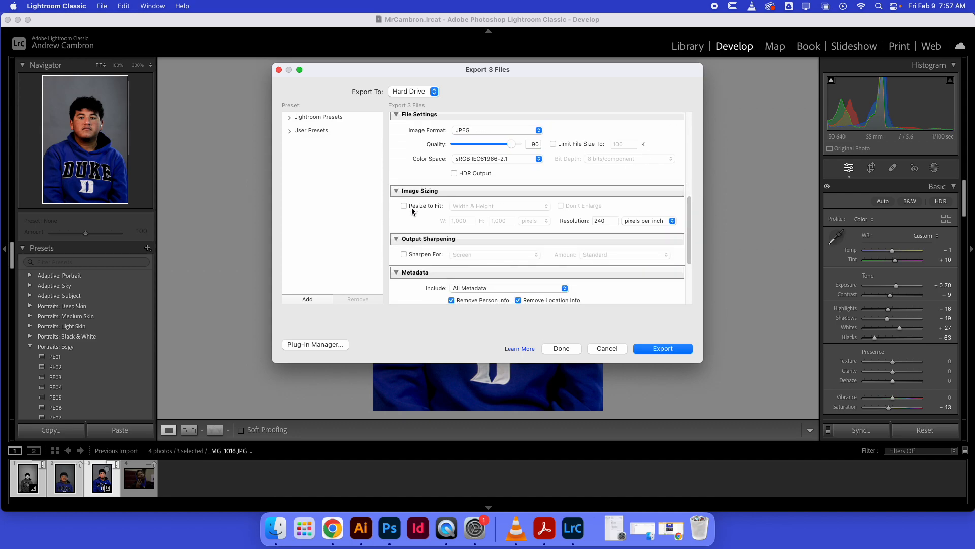
pyautogui.click(404, 207)
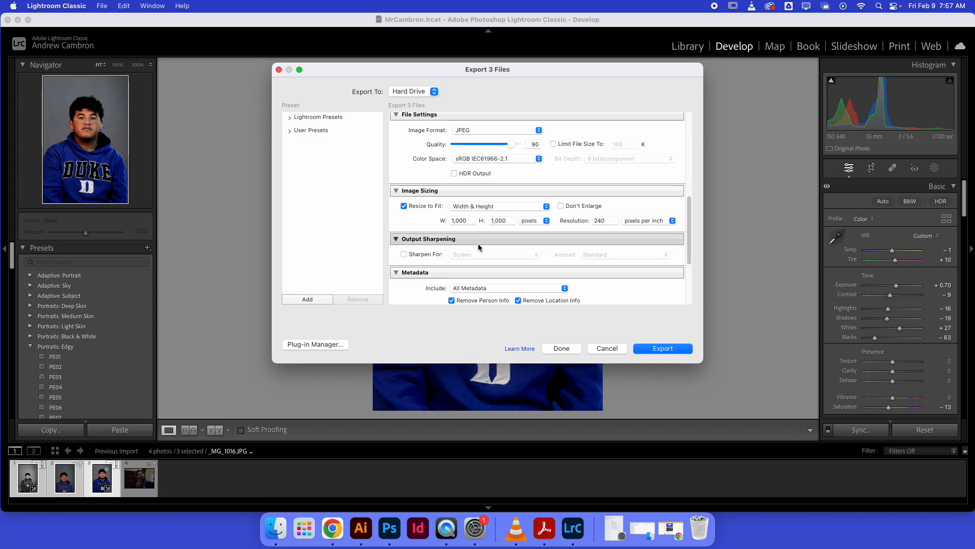
pyautogui.click(468, 208)
pyautogui.click(439, 224)
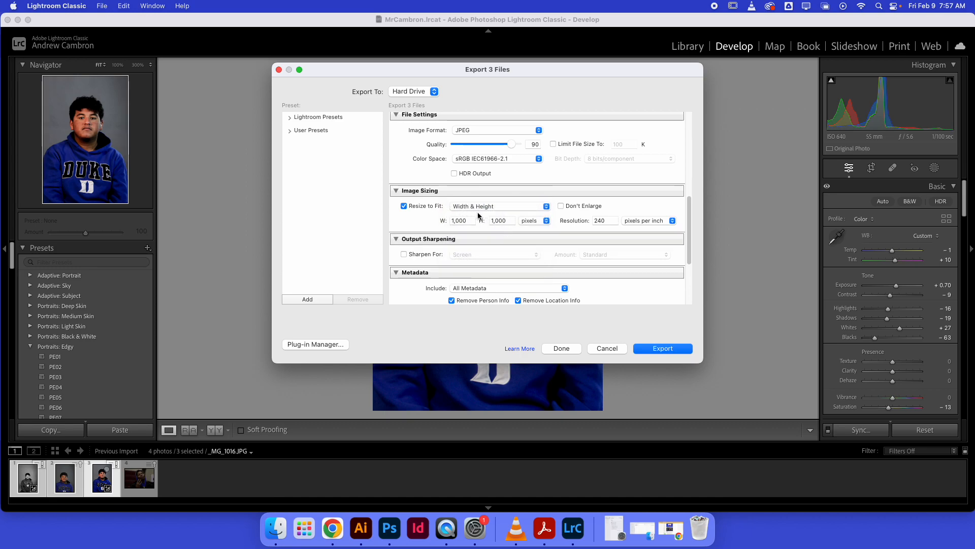
pyautogui.click(403, 206)
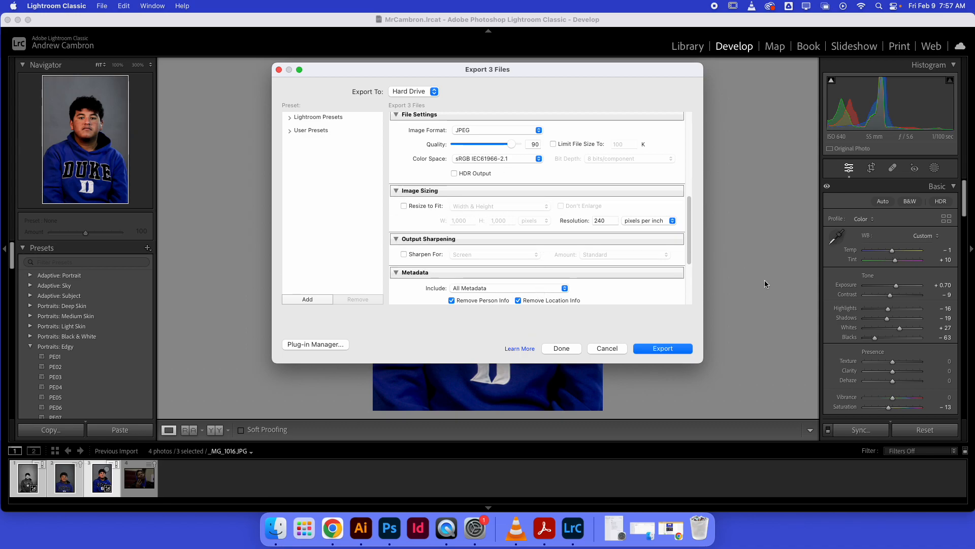
# Include All Metadata in the exported files and review the alternative metadata choices, such as Copyright Only.
pyautogui.moveTo(692, 236); pyautogui.dragTo(693, 265)
pyautogui.click(482, 204)
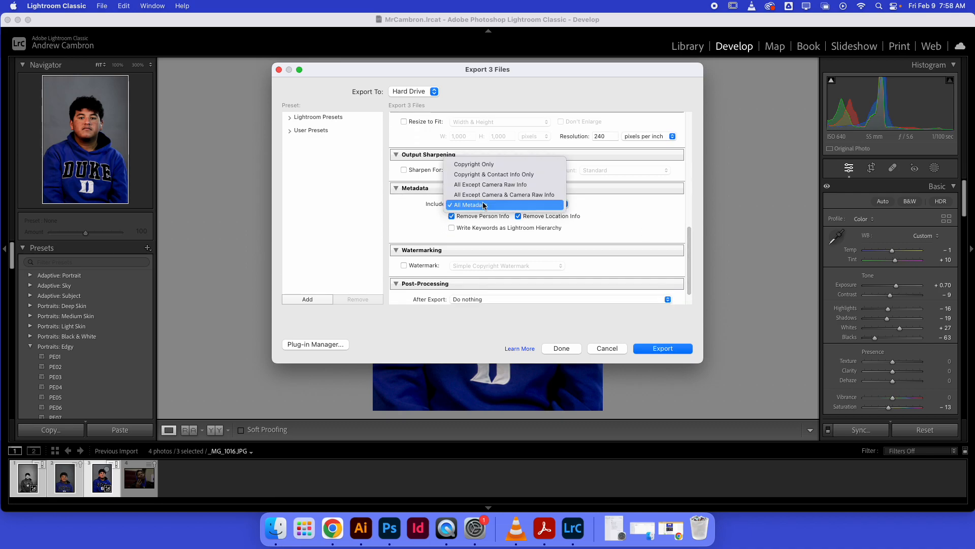
pyautogui.click(492, 205)
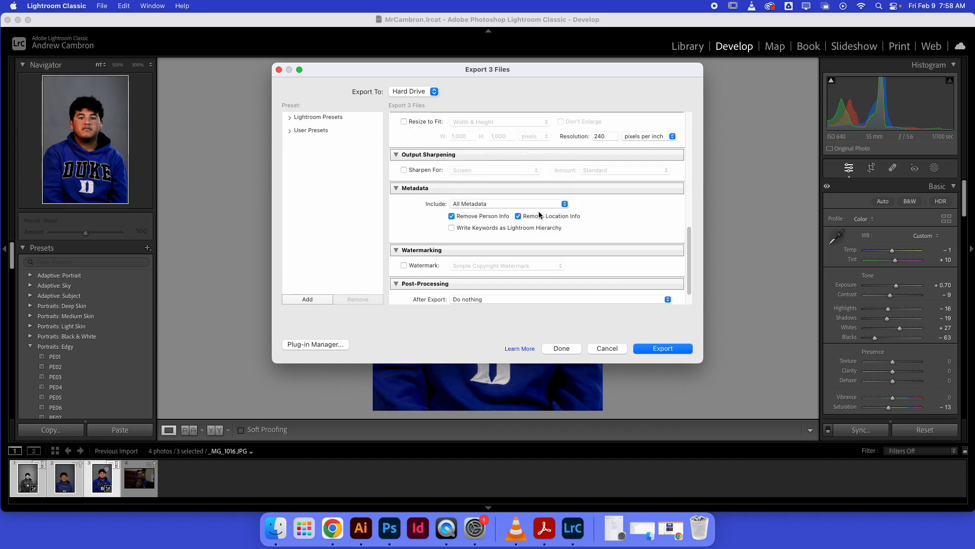
pyautogui.click(503, 208)
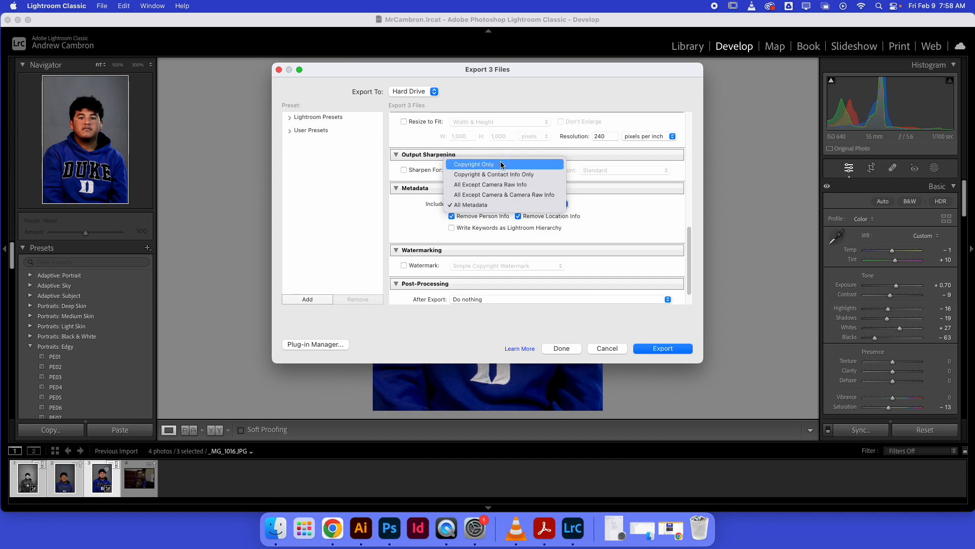
pyautogui.click(589, 209)
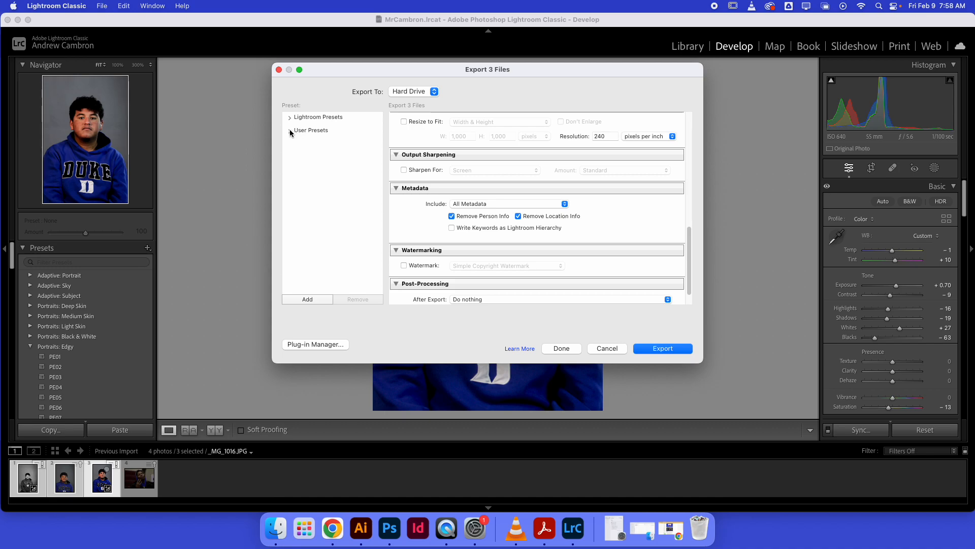
# Examine the user presets and the built-in Lightroom export presets, and look over the remaining export settings.
pyautogui.click(311, 131)
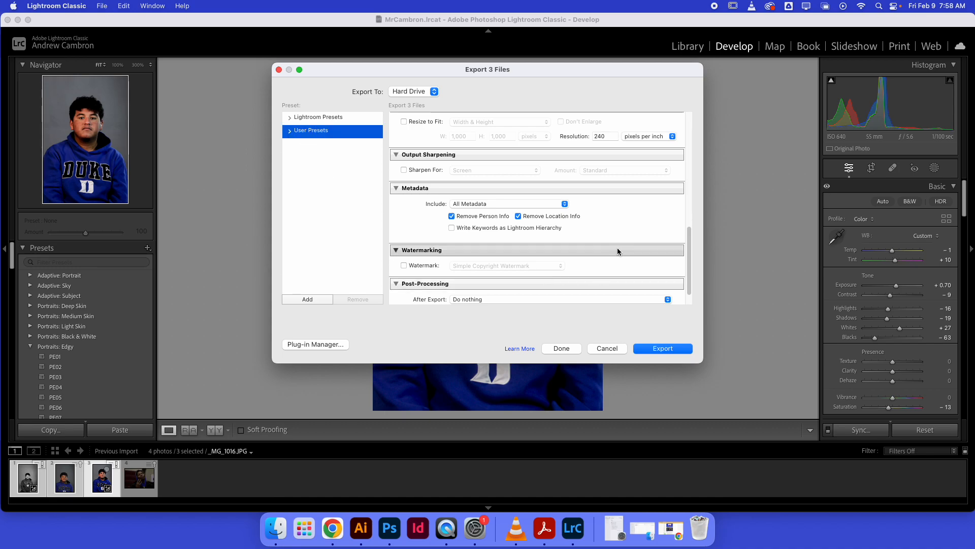
pyautogui.scroll(5, 690, 254)
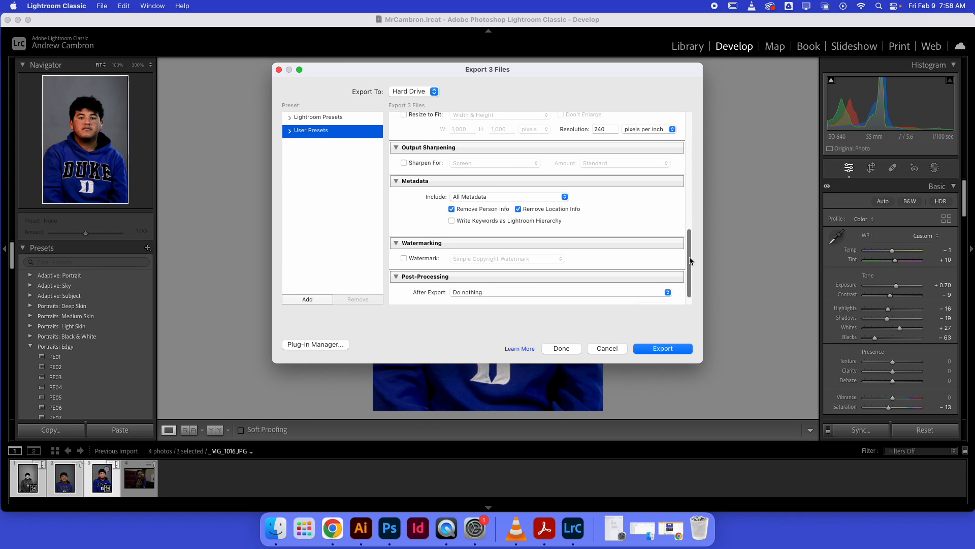
pyautogui.scroll(-5, 692, 222)
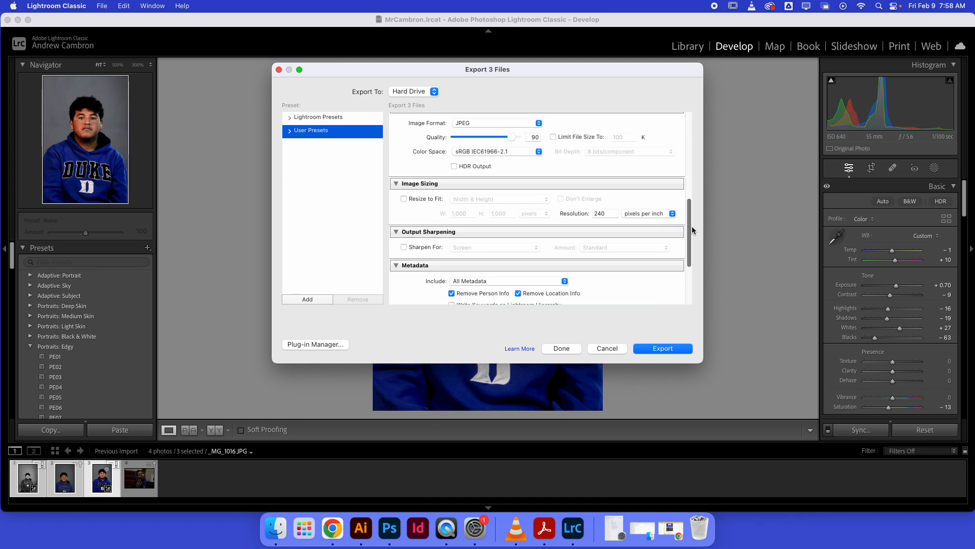
pyautogui.scroll(-1, 690, 262)
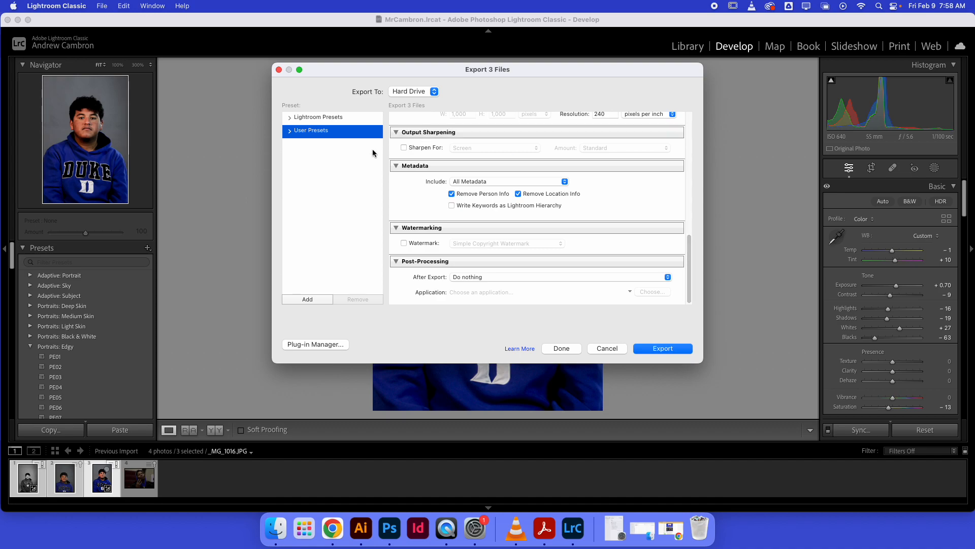
pyautogui.click(290, 121)
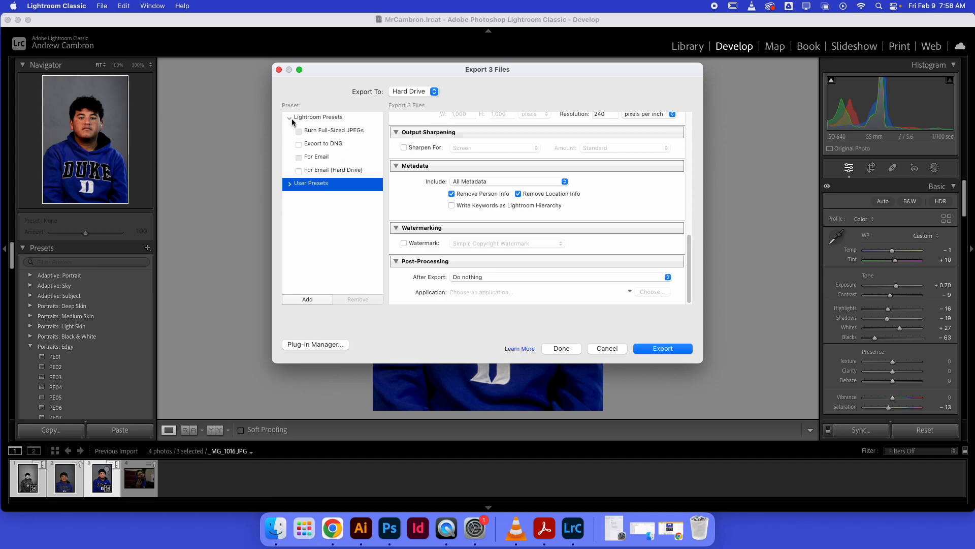
pyautogui.click(288, 118)
pyautogui.click(289, 117)
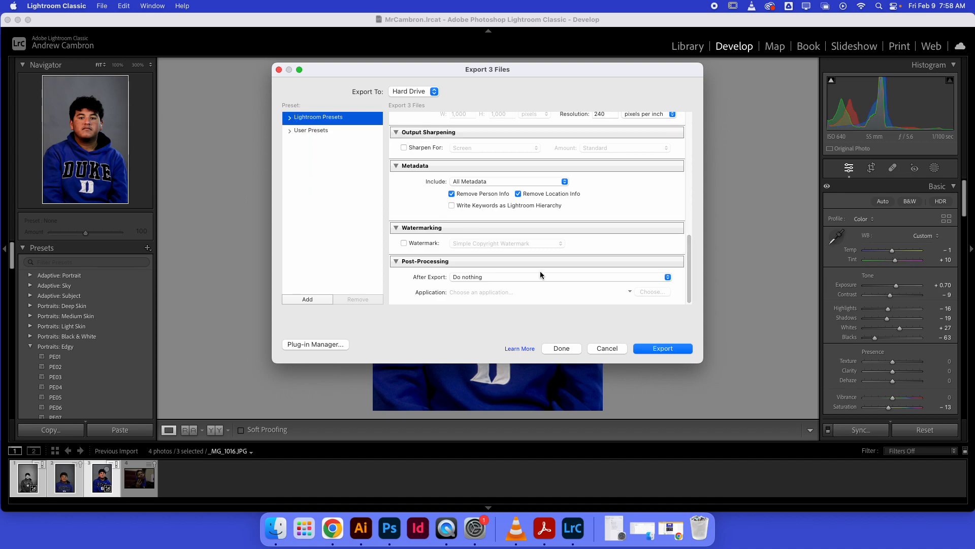
pyautogui.click(107, 6)
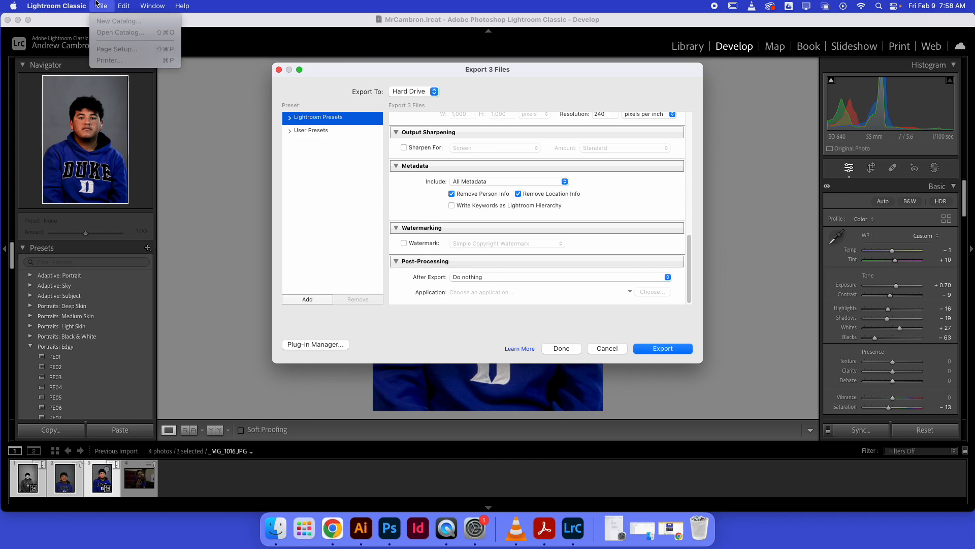
pyautogui.click(643, 68)
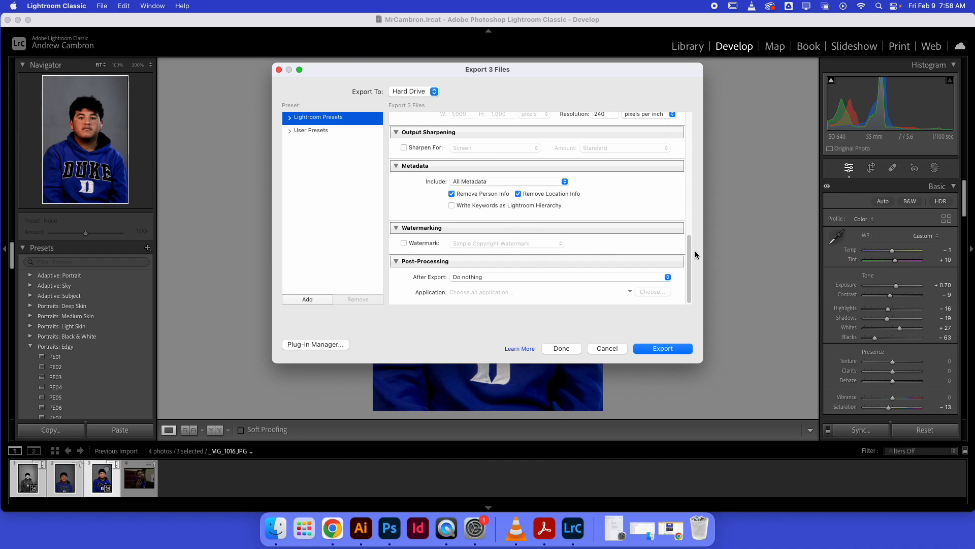
# Turn on watermarking for the exported photos using the Simple Copyright Watermark.
pyautogui.click(404, 243)
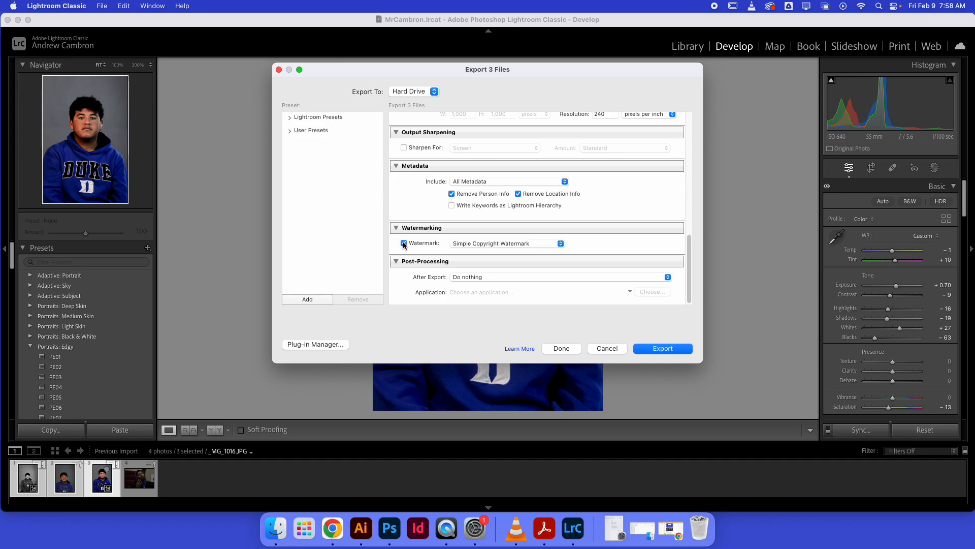
pyautogui.click(486, 243)
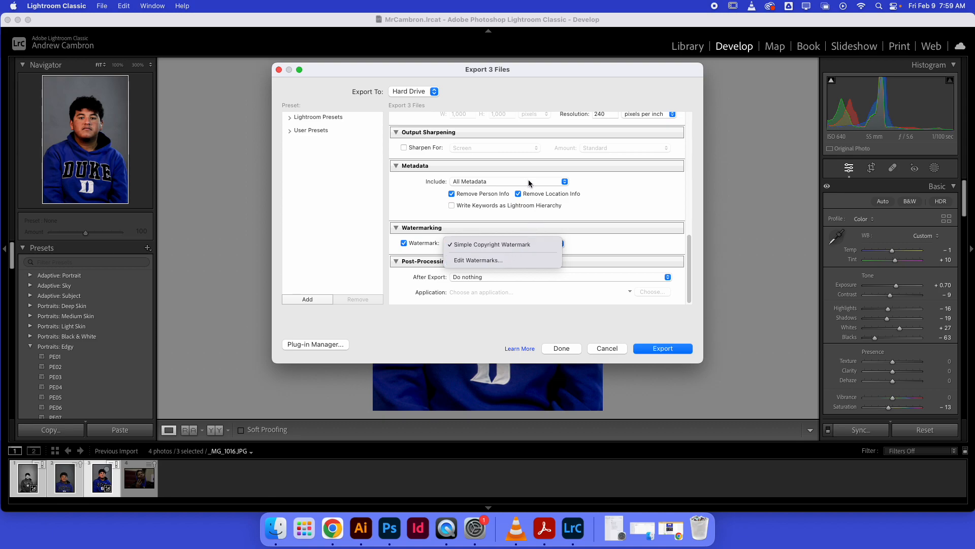
pyautogui.click(588, 233)
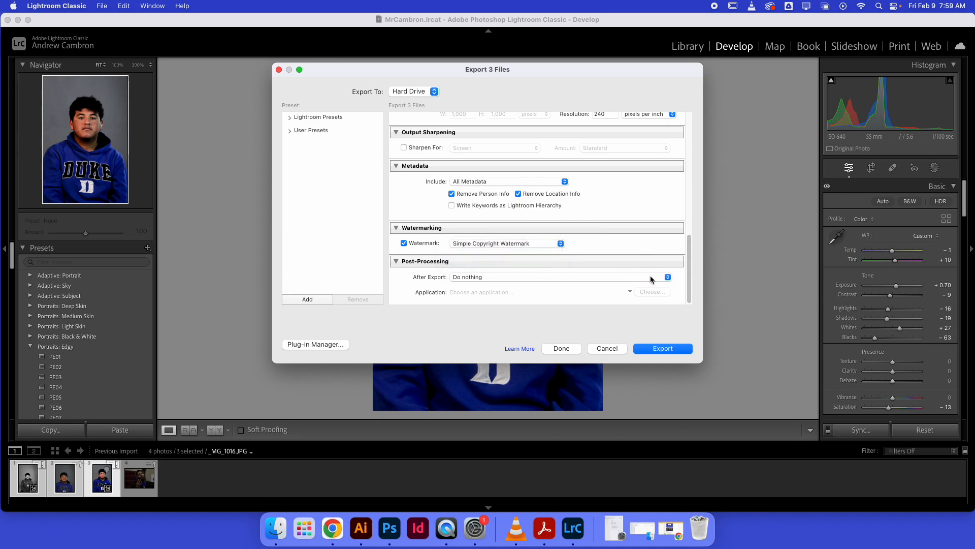
# Keep the after-export action at Do nothing and export the three selected photos.
pyautogui.click(476, 278)
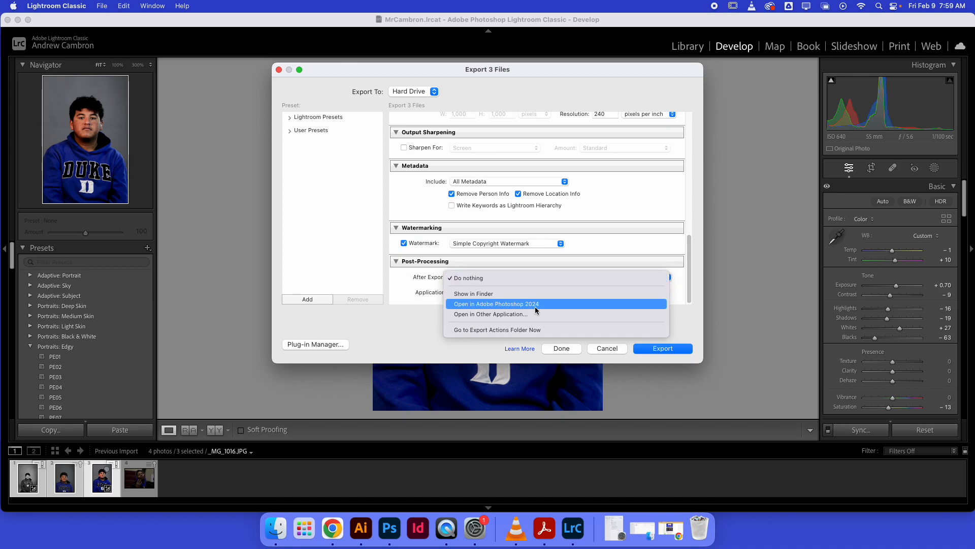
pyautogui.click(411, 290)
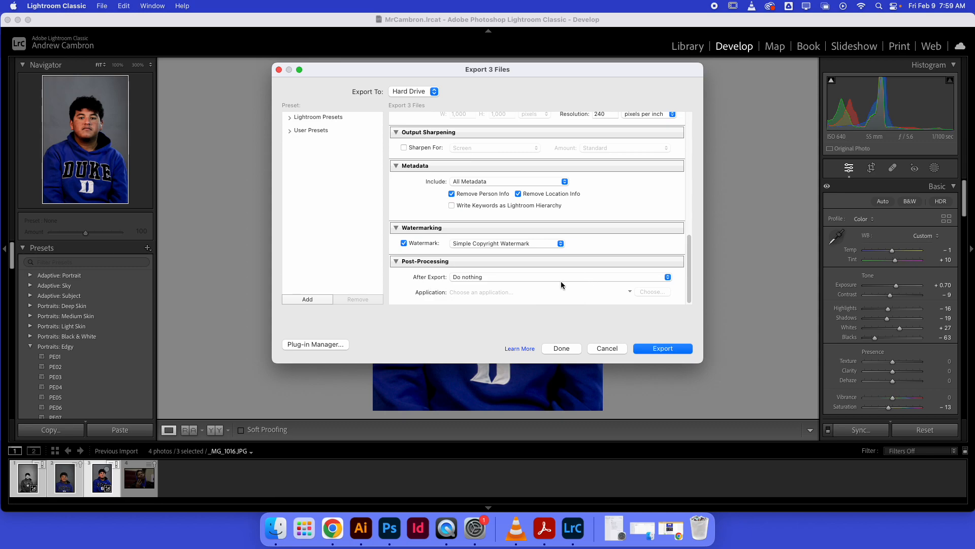
pyautogui.click(663, 348)
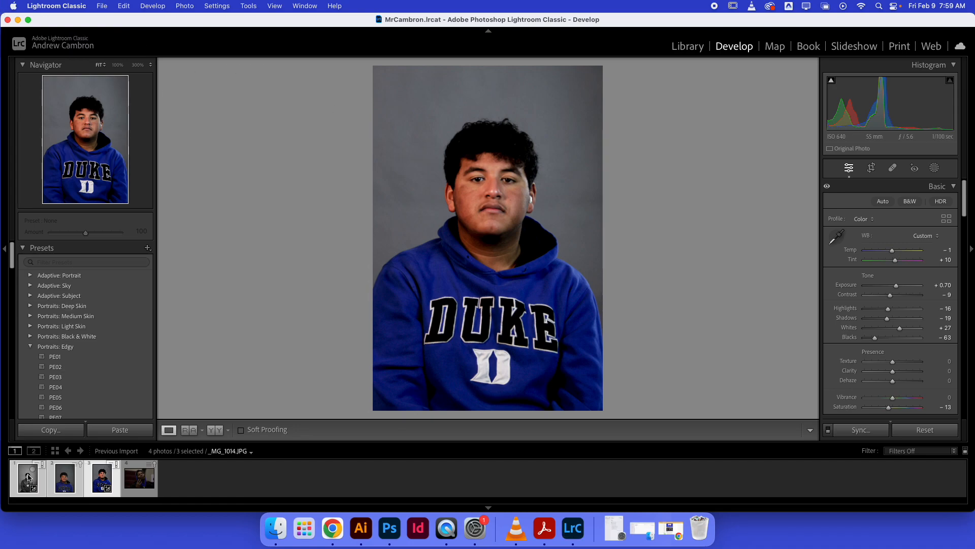
# Switch to Finder and open the Edits folder inside Lightroom/2024/2024-02-06 of the second Digital Design favorite.
pyautogui.click(265, 531)
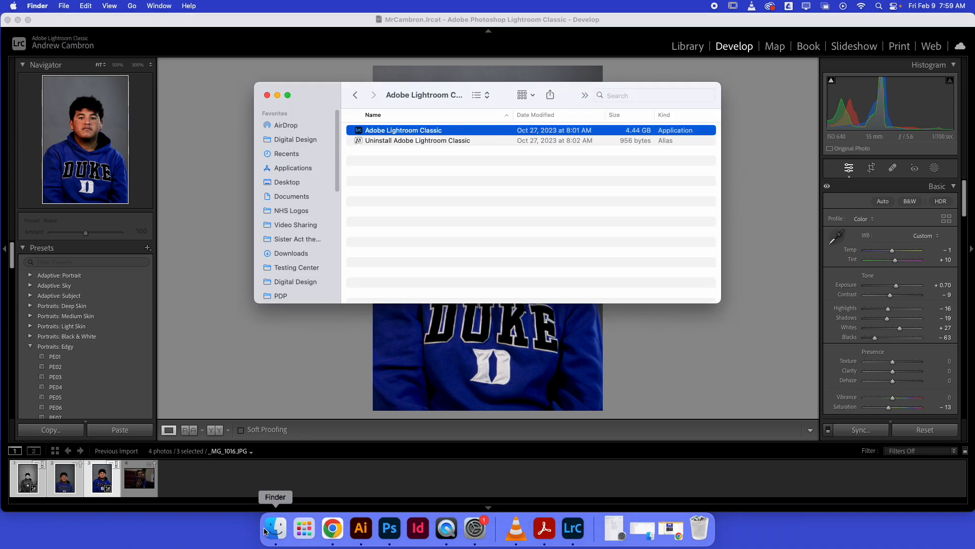
pyautogui.click(300, 135)
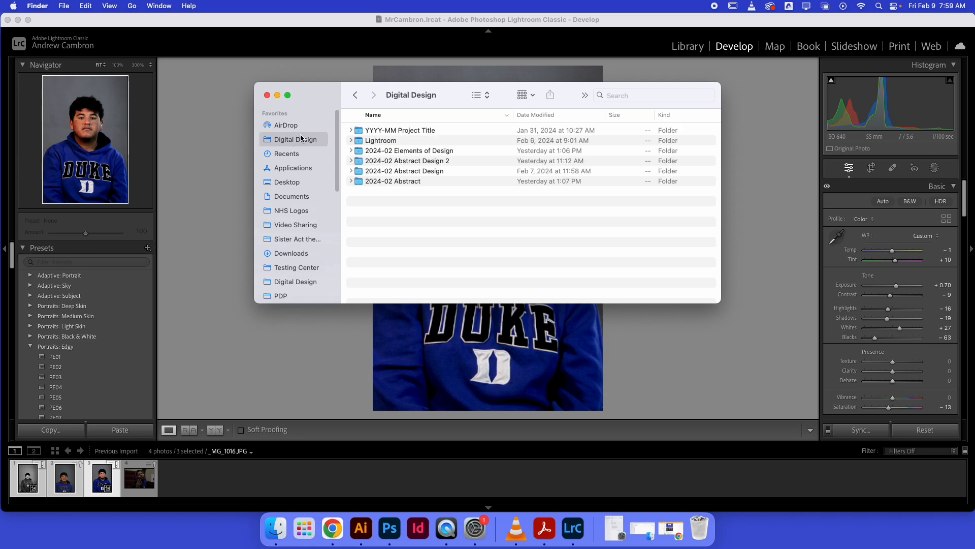
pyautogui.click(351, 140)
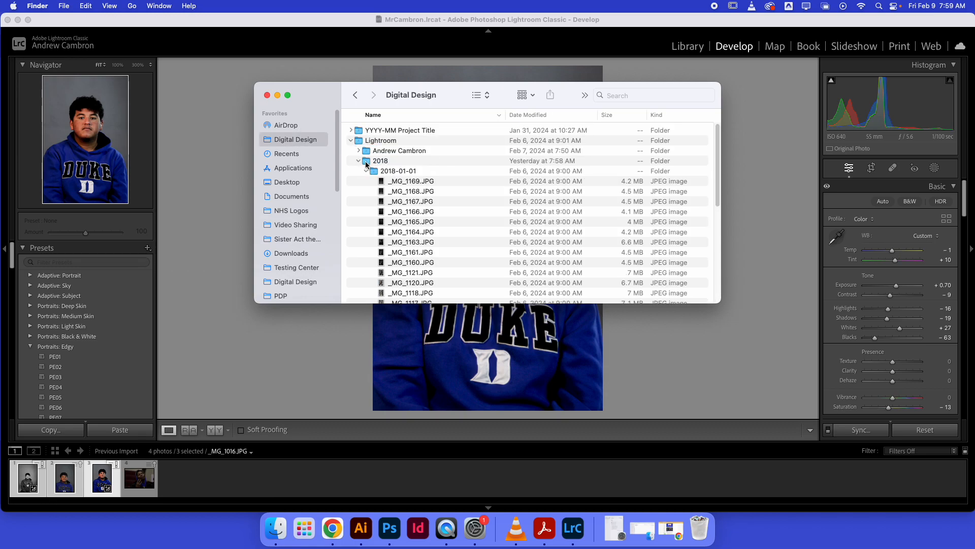
pyautogui.scroll(-10, 378, 202)
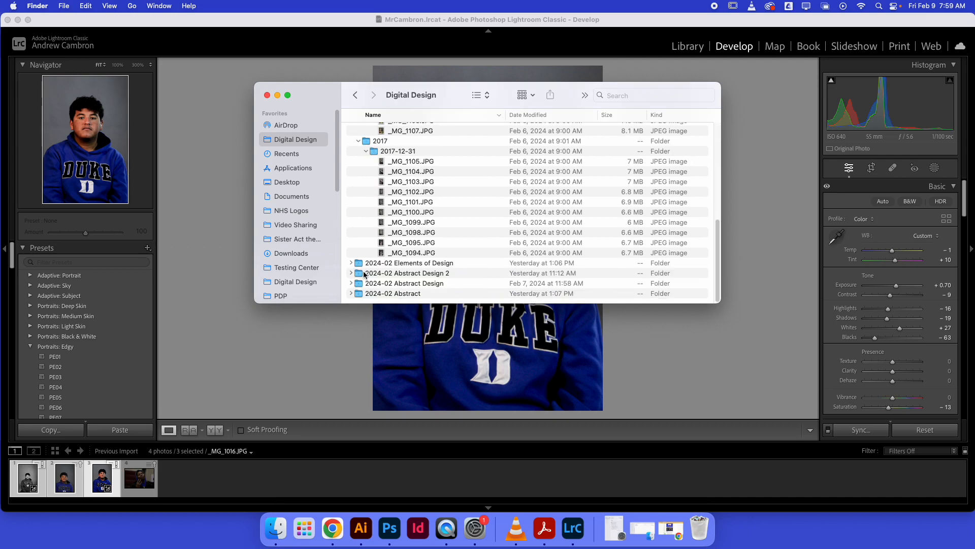
pyautogui.click(291, 283)
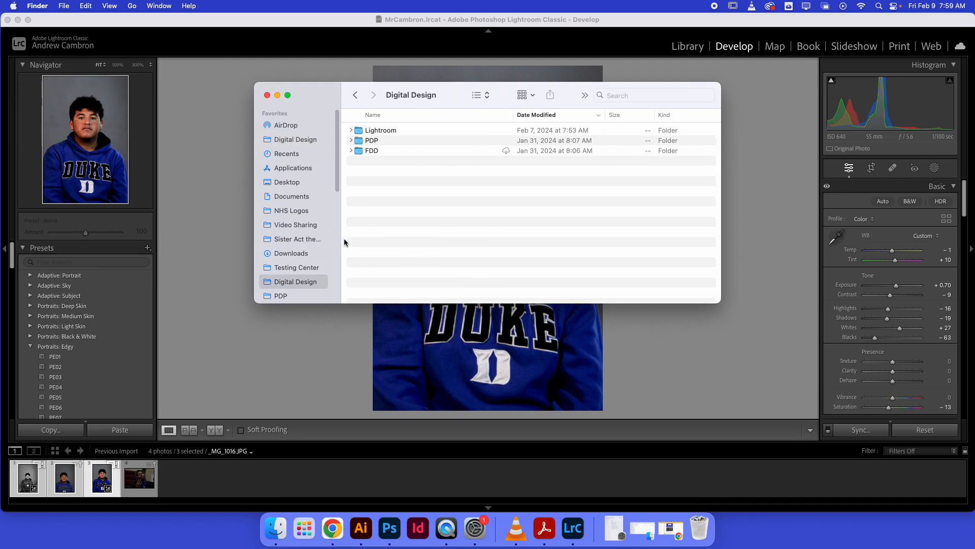
pyautogui.click(351, 130)
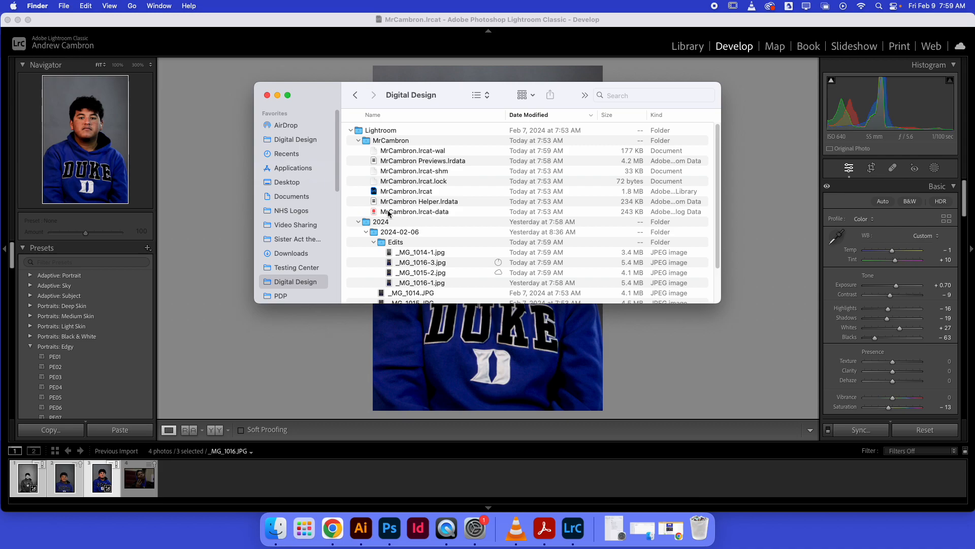
pyautogui.doubleClick(394, 243)
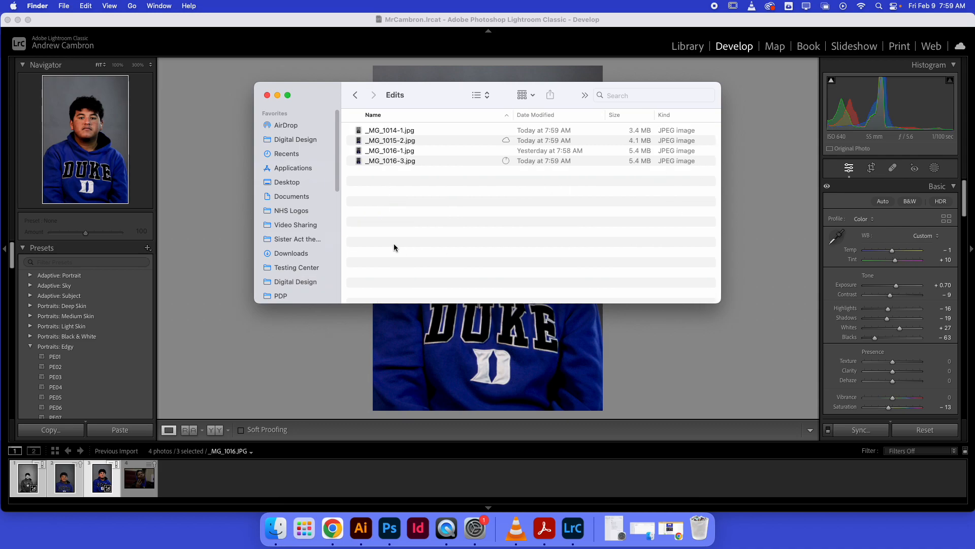
# Preview the images in the Edits folder from _MG_1014-1.jpg through _MG_1016-3.jpg, and return to Lightroom Classic.
pyautogui.click(397, 131)
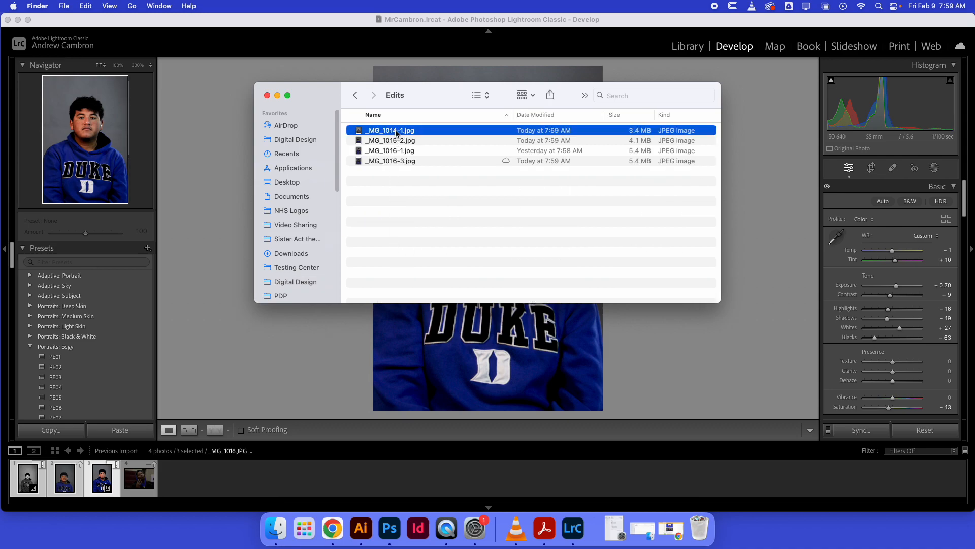
pyautogui.press('space')
pyautogui.press('Down')
pyautogui.press('Down')
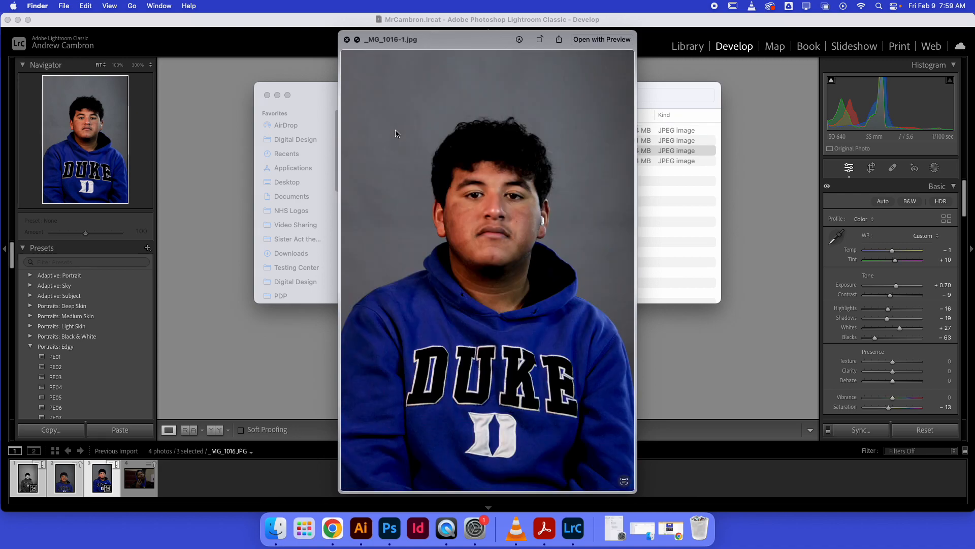
pyautogui.press('Down')
pyautogui.press('space')
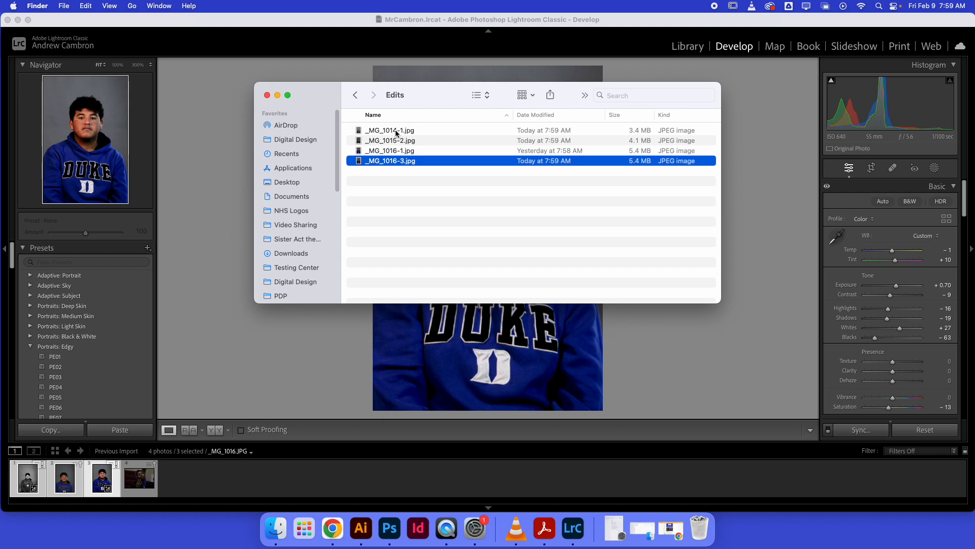
pyautogui.click(196, 96)
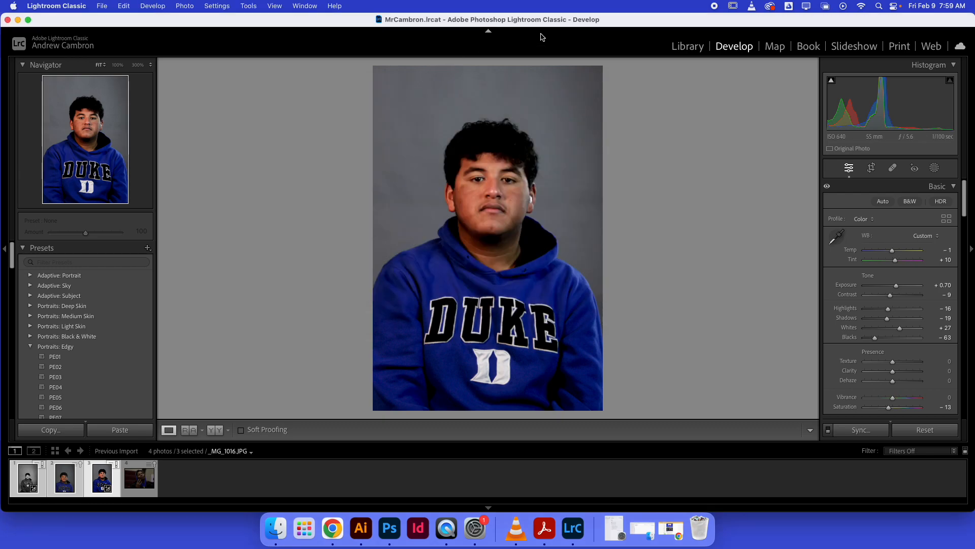